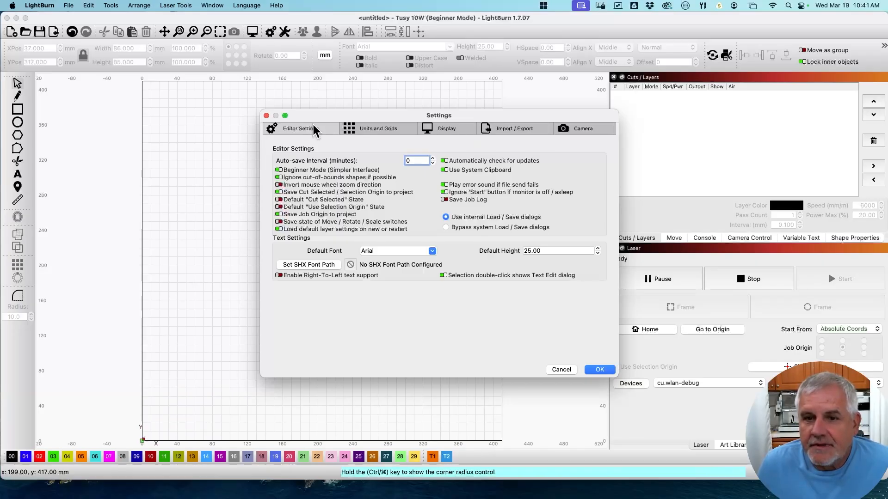
Turn off Beginner Mode (Simpler Interface) in the editor settings
left_click_drag(431, 117, 364, 107)
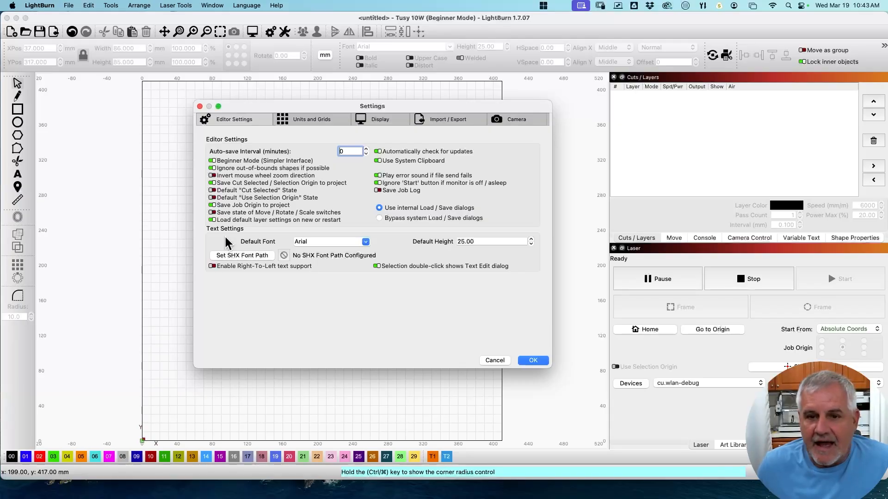
left_click(212, 161)
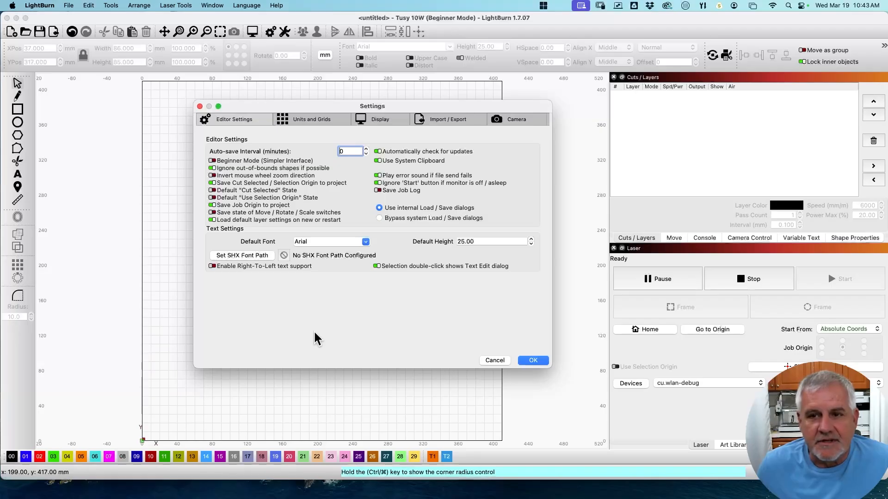
left_click_drag(279, 106, 240, 101)
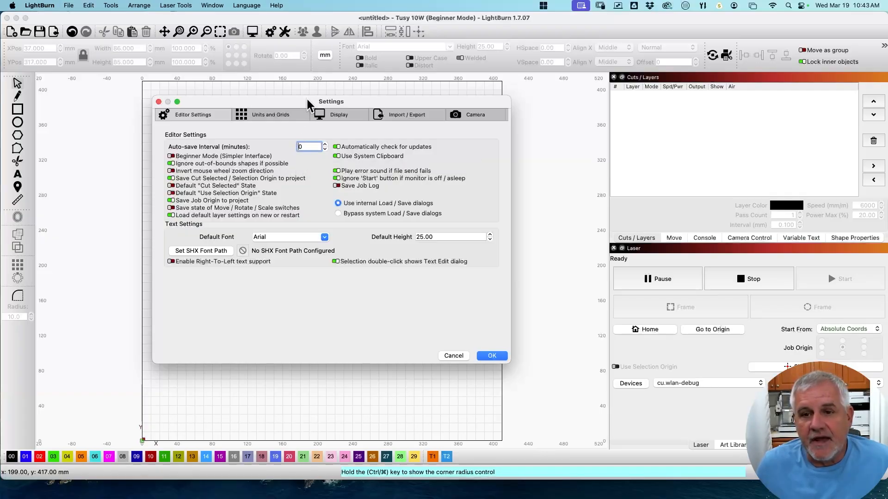
left_click_drag(307, 99, 308, 198)
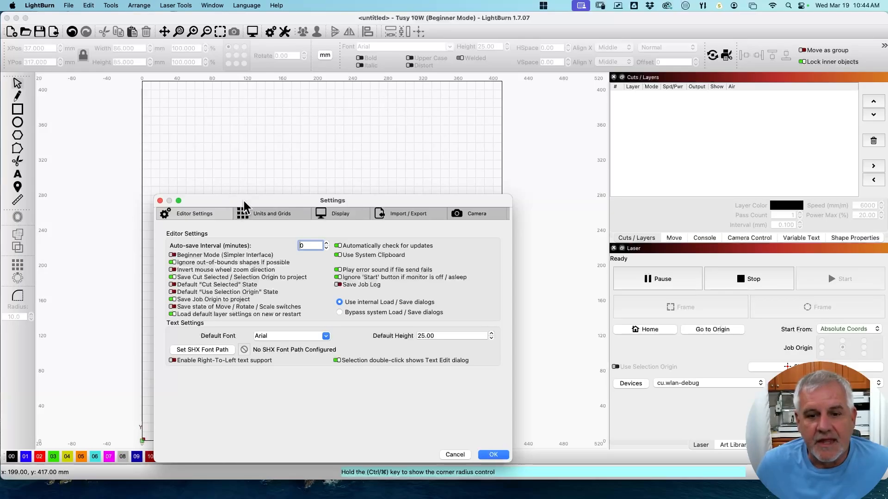
left_click_drag(243, 201, 266, 131)
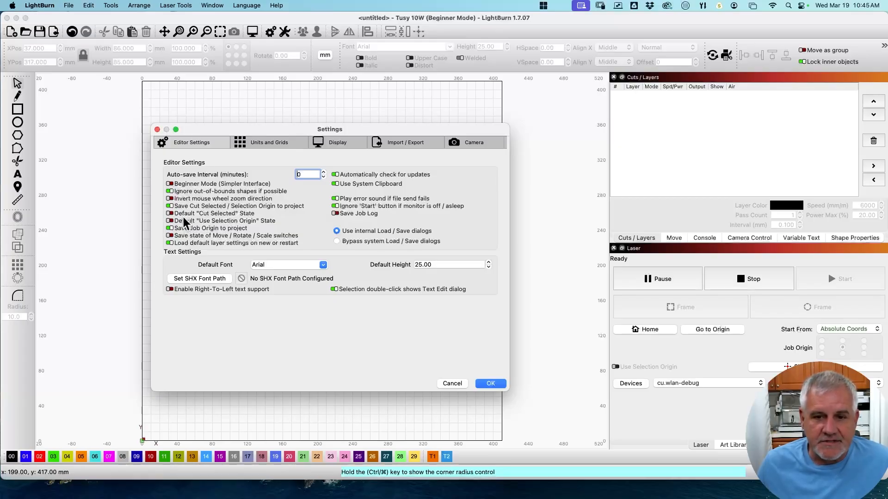
Examine the fonts offered as the default text font in the editor settings
left_click(169, 235)
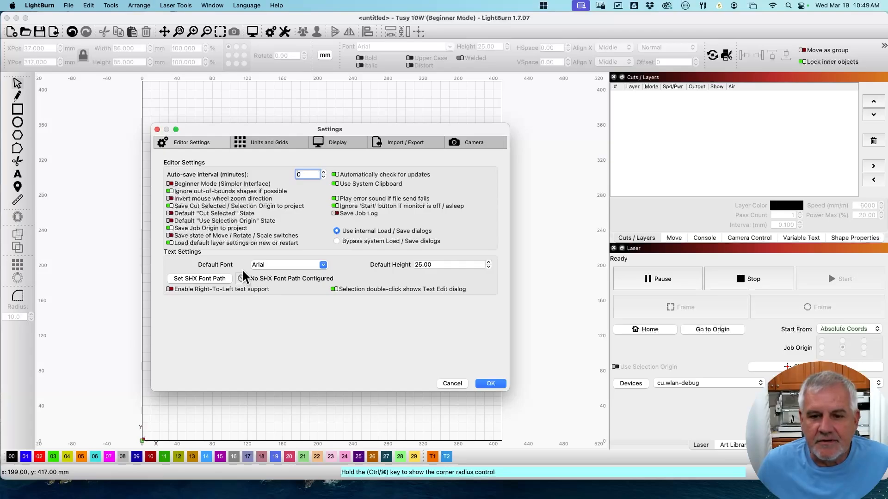
left_click(322, 266)
left_click(323, 266)
left_click(323, 267)
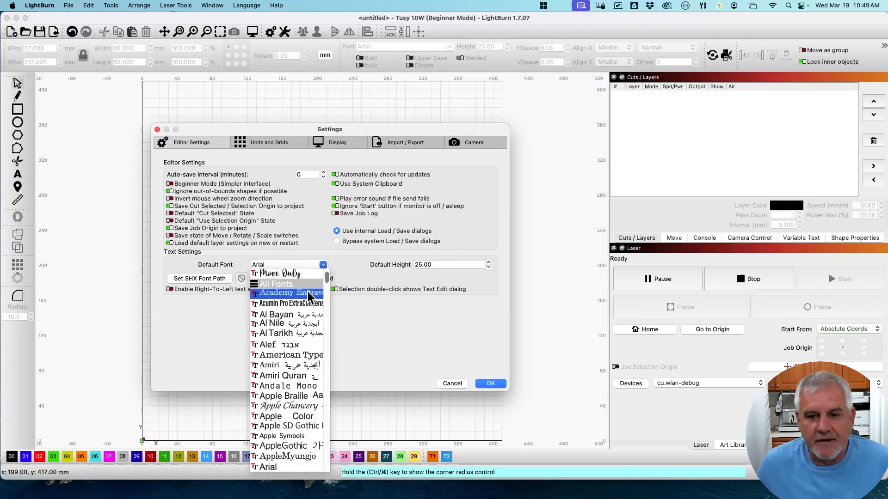
left_click(359, 253)
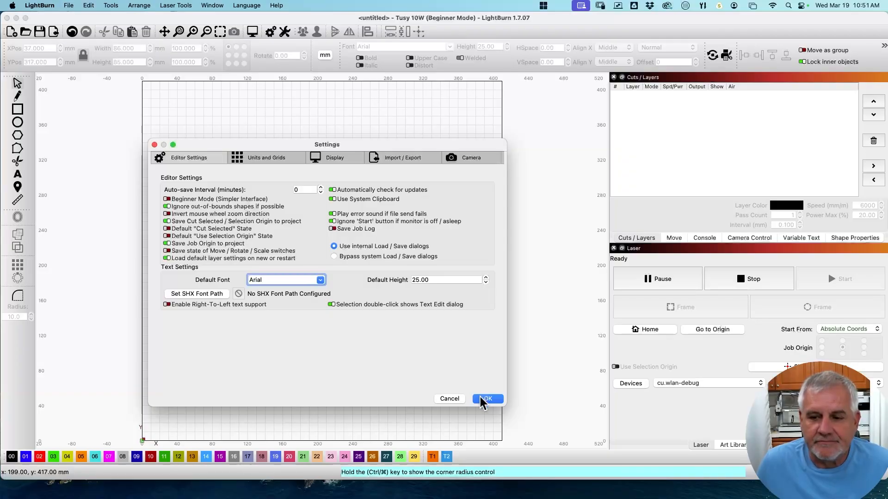
Disable the option that shows the Text Edit dialog on selection double-click and apply the settings
left_click(333, 305)
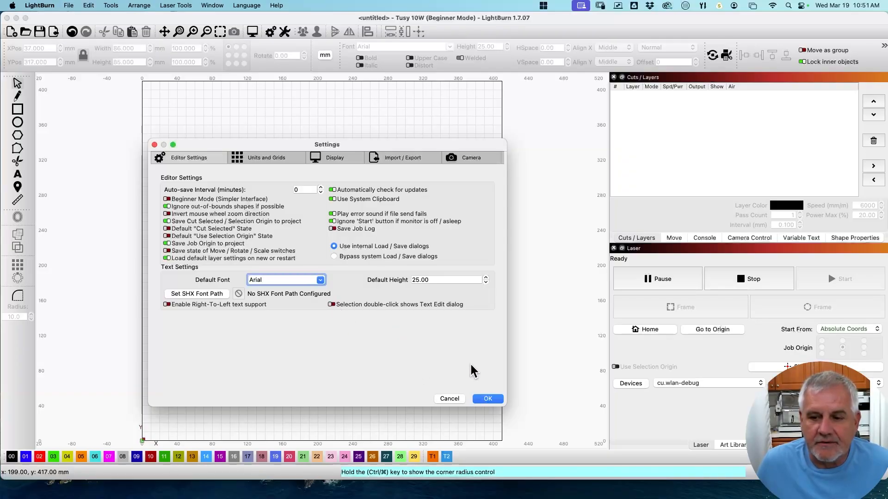
left_click(488, 399)
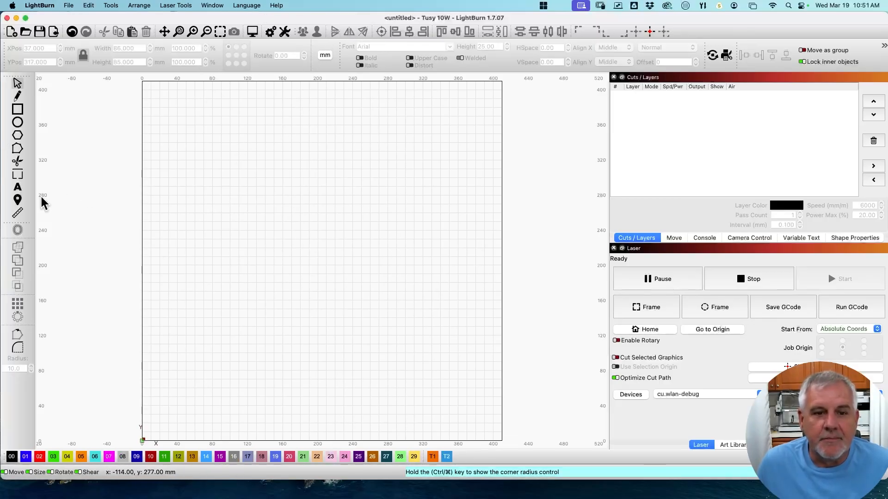
Add the text "testing" directly on the canvas in the upper-left part of the work area
left_click(18, 186)
left_click(232, 200)
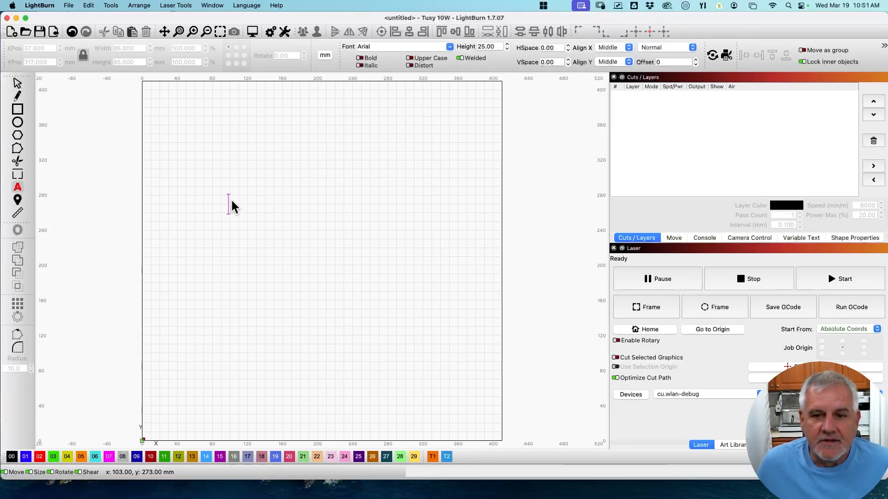
type("tes")
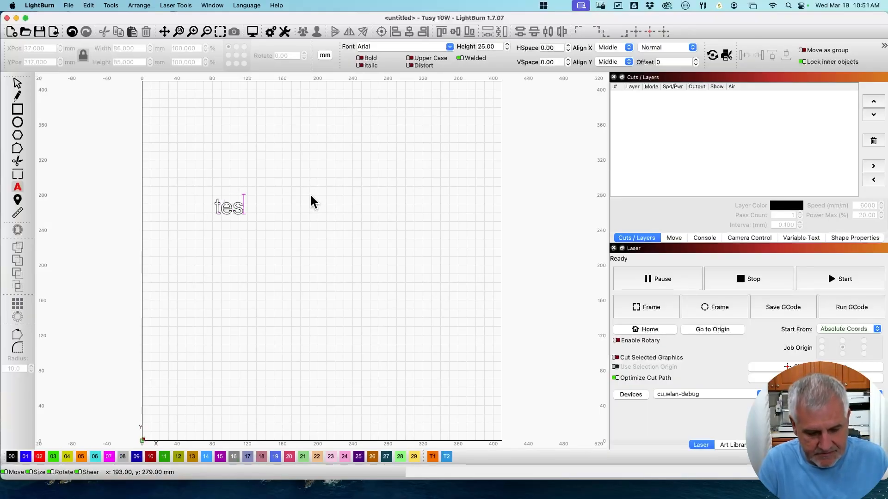
type("ting")
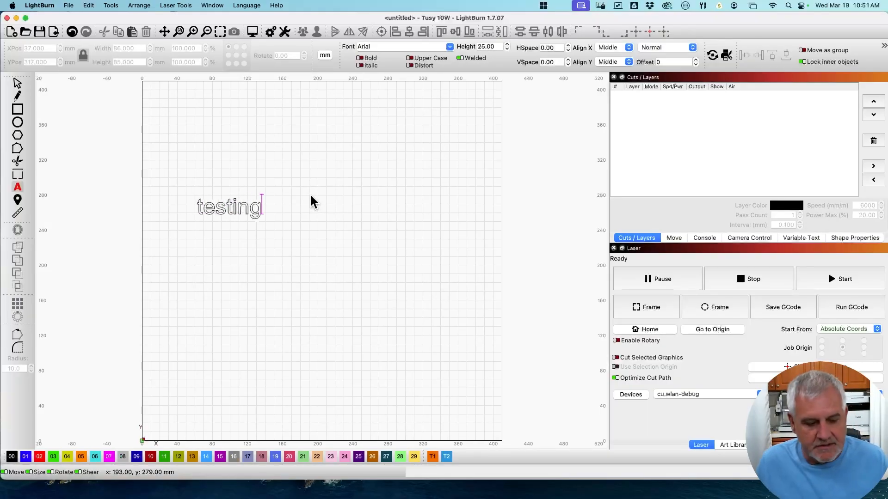
left_click(307, 202)
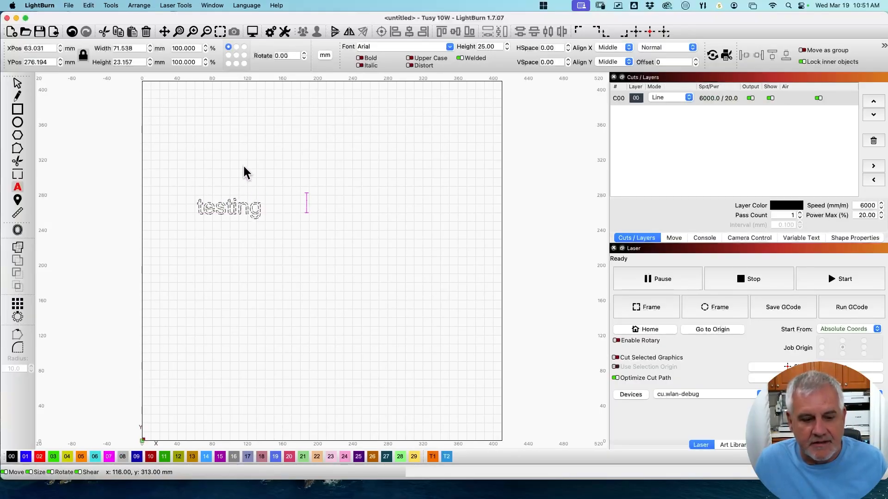
key("Escape")
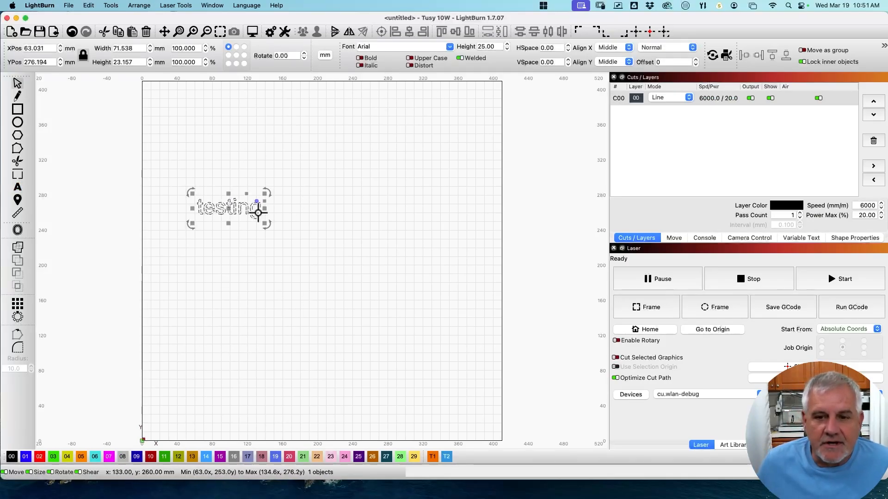
Reopen the "testing" text on the canvas and add two more lines below it, each reading "Testing"
double_click(258, 209)
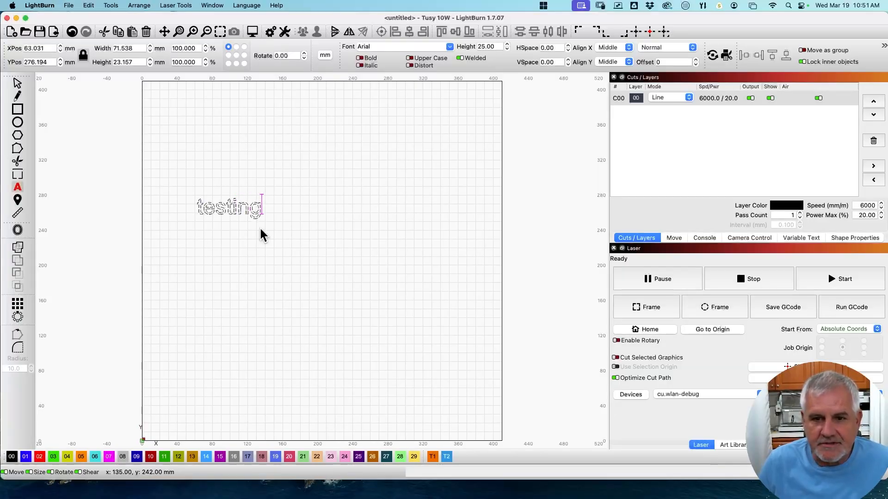
key("Left")
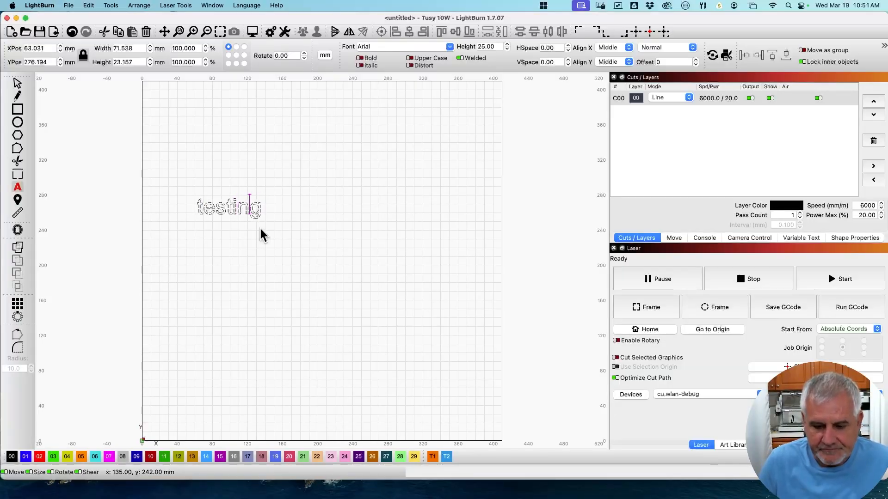
key("Right")
key("Return")
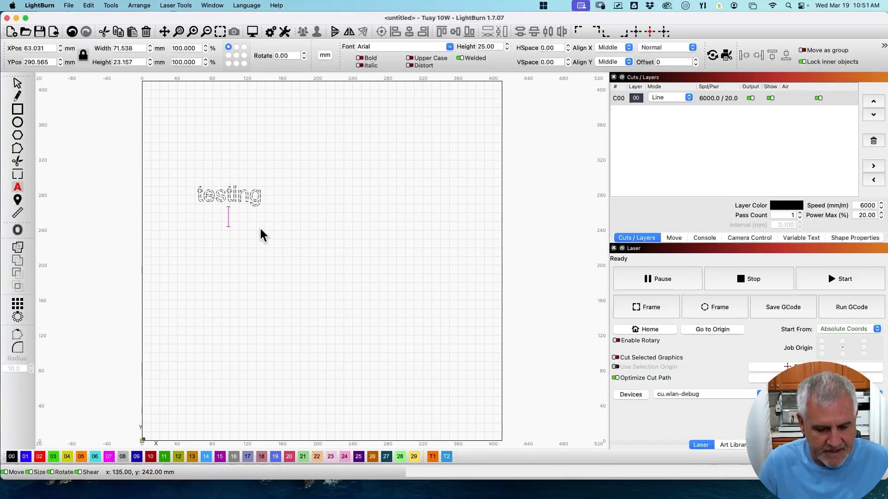
type("Testing")
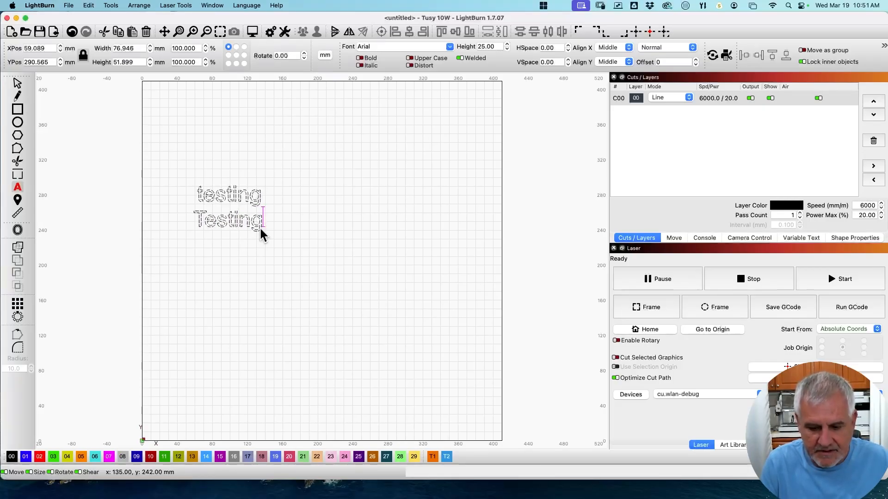
key("Return")
type("Testi")
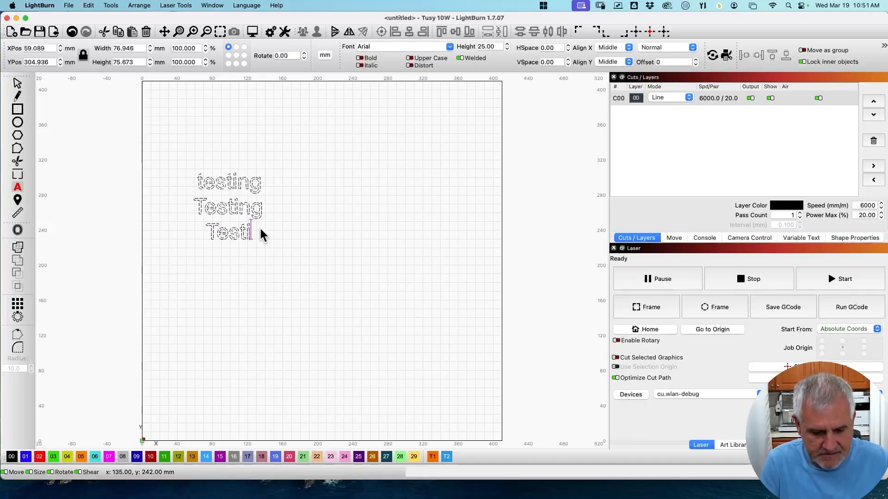
type("ng")
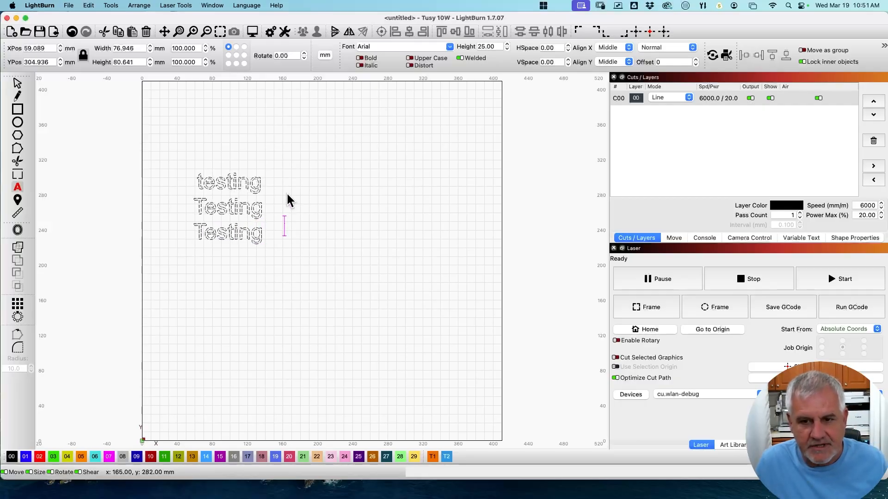
key("Escape")
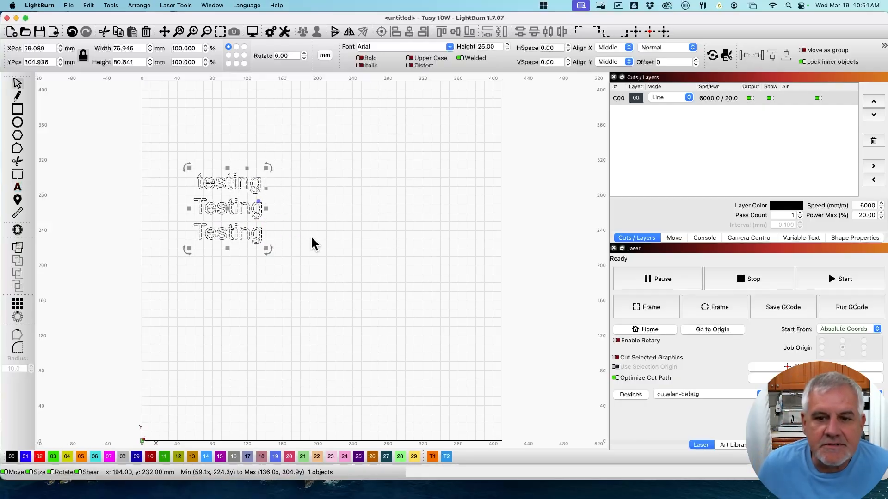
Edit the text on the canvas, removing "sti" from the third line so it reads "Teng"
double_click(234, 203)
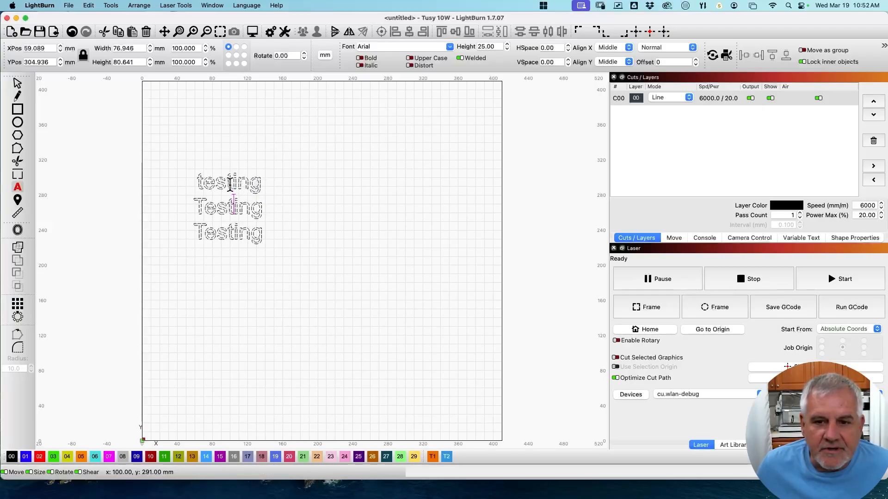
left_click(228, 204)
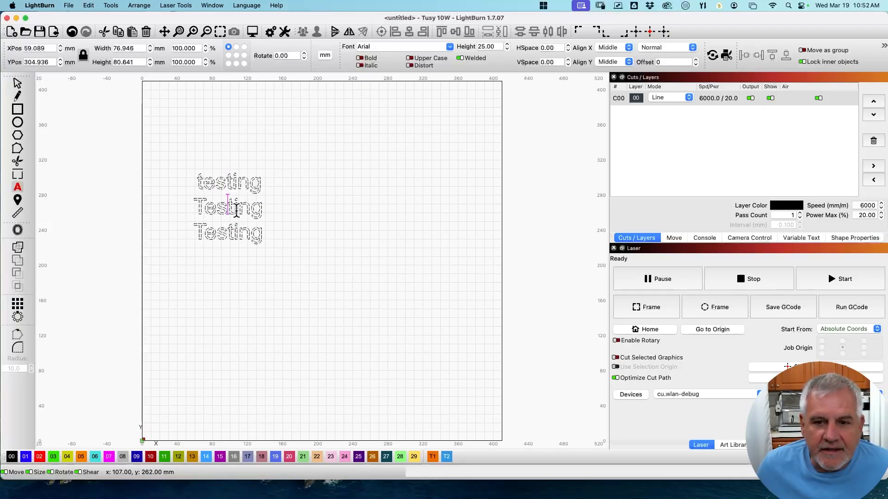
left_click(238, 210)
key("Home")
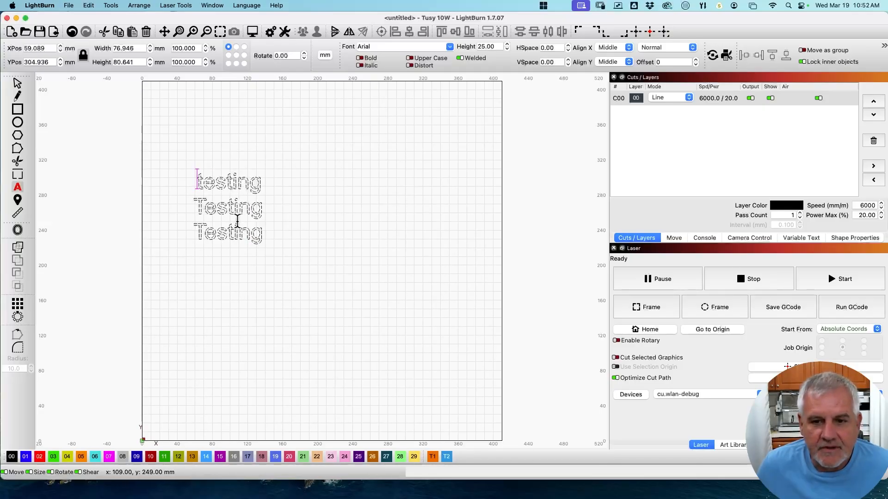
left_click(238, 233)
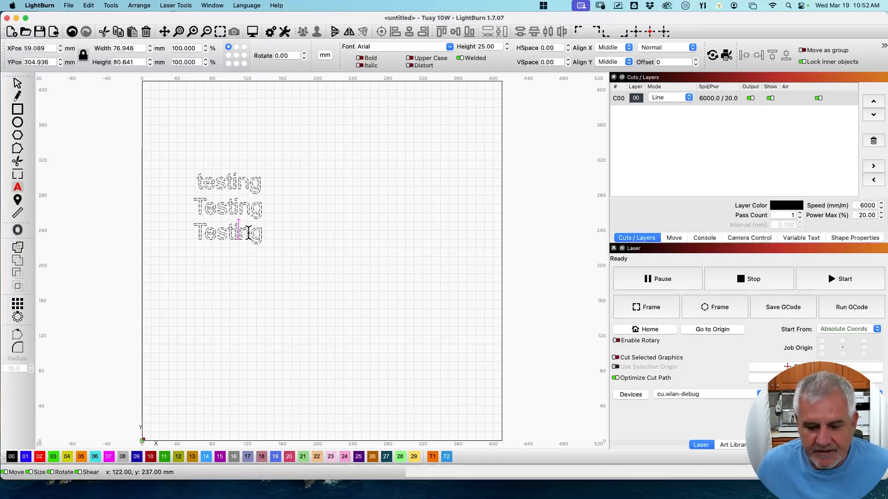
key("BackSpace")
key("BackSpace")
key("BackSpace")
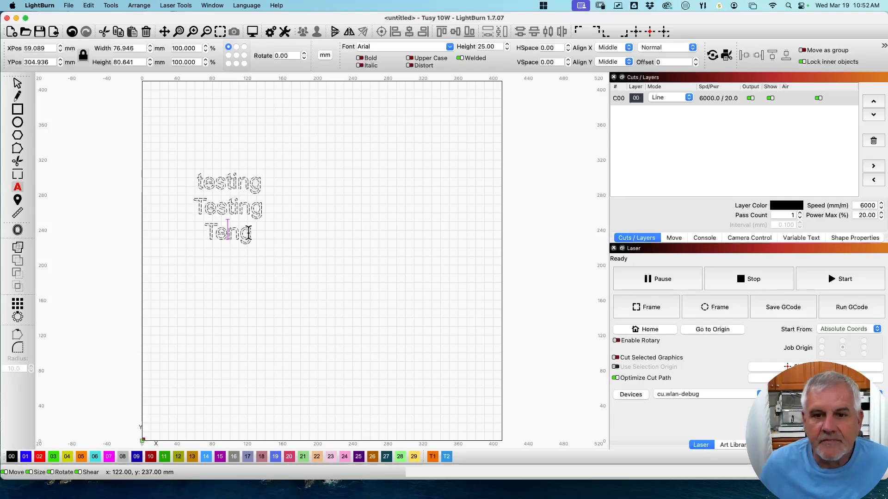
key("Escape")
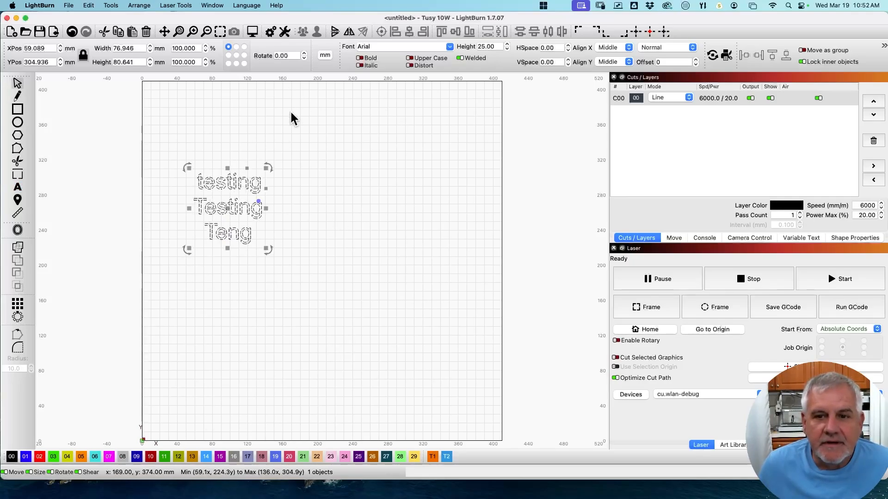
Re-enable "Selection double-click shows Text Edit dialog" in the editor settings and apply it
left_click(271, 31)
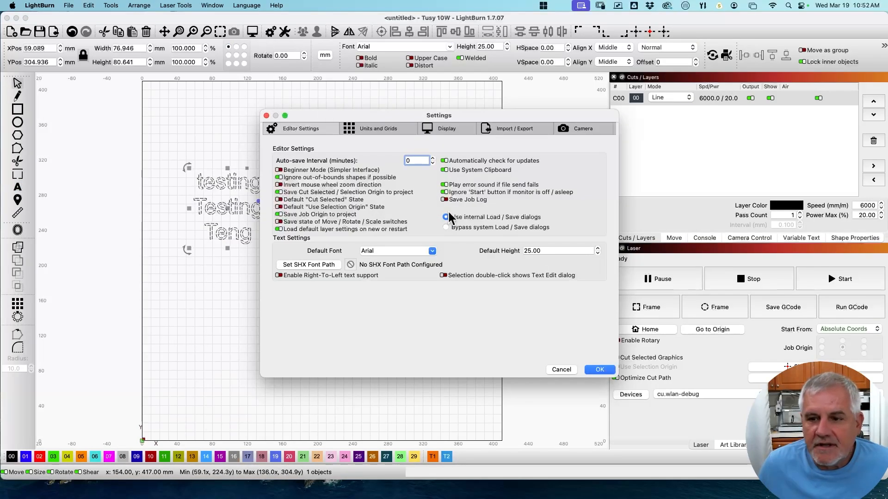
left_click(444, 275)
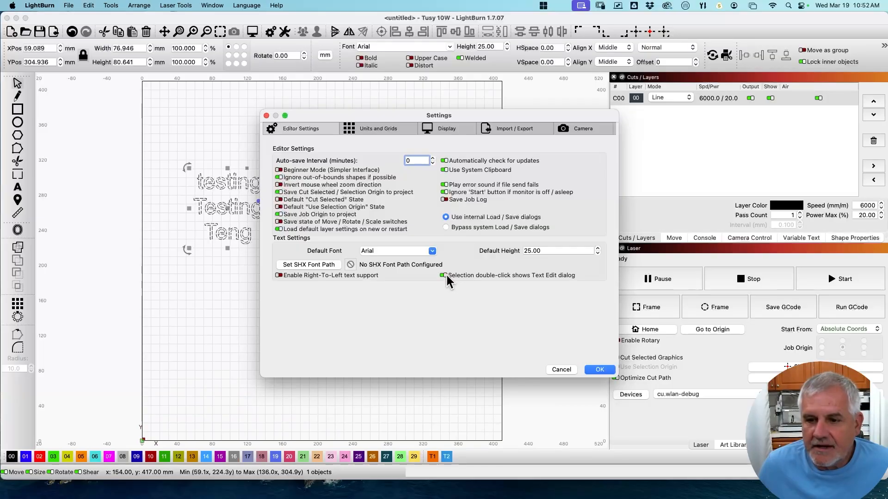
left_click(599, 370)
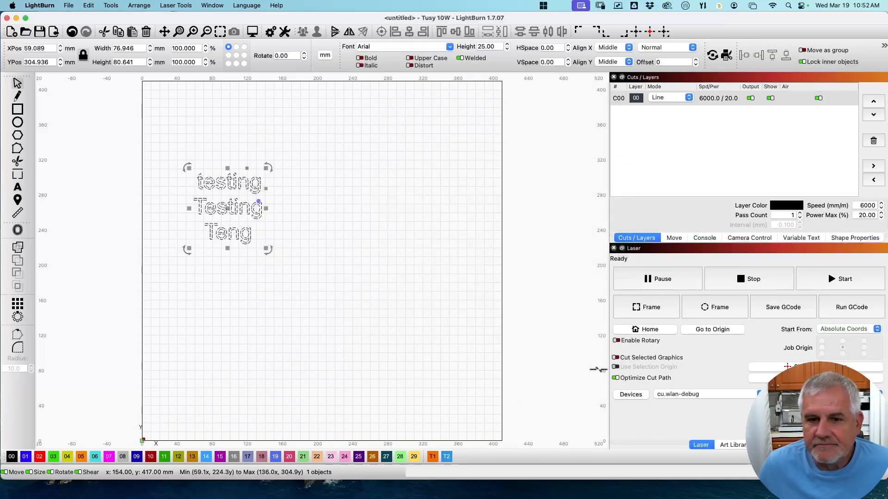
Open the three-line text in the Edit Text Shape dialog, change its second line to "running" and accept the edit
left_click(438, 309)
double_click(243, 209)
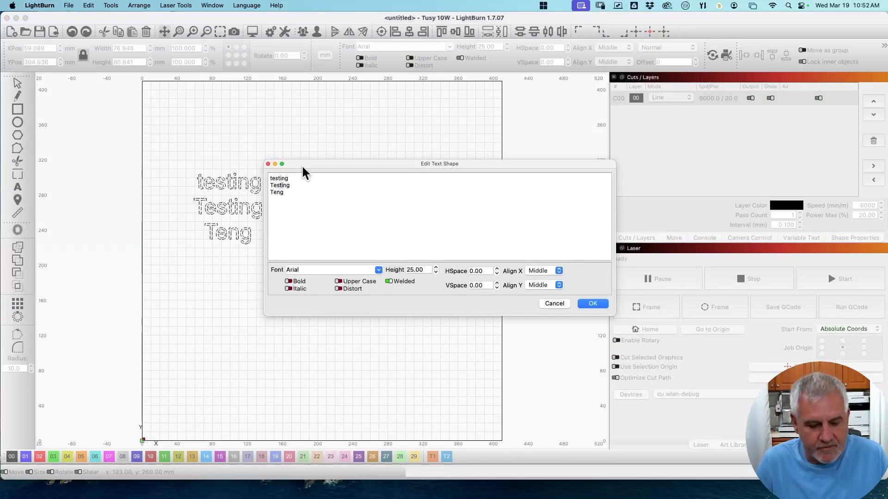
key("BackSpace")
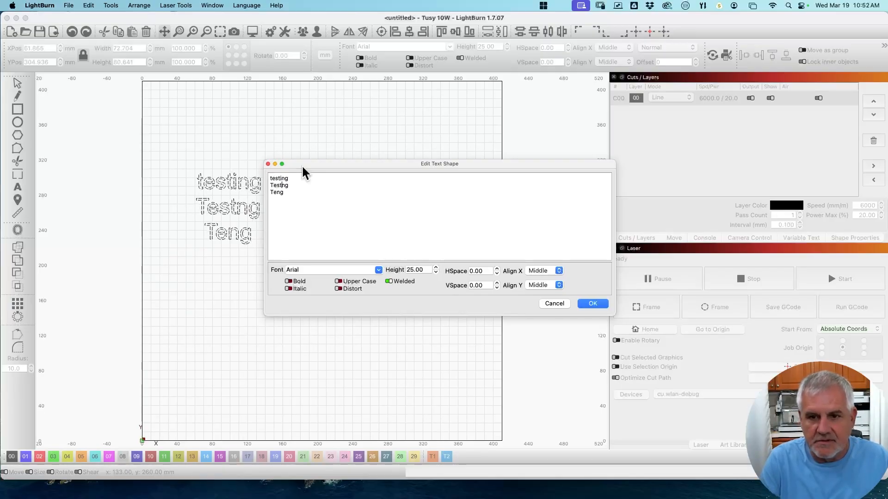
key("BackSpace")
key("BackSpace")
key("BackSpace")
key("BackSpace")
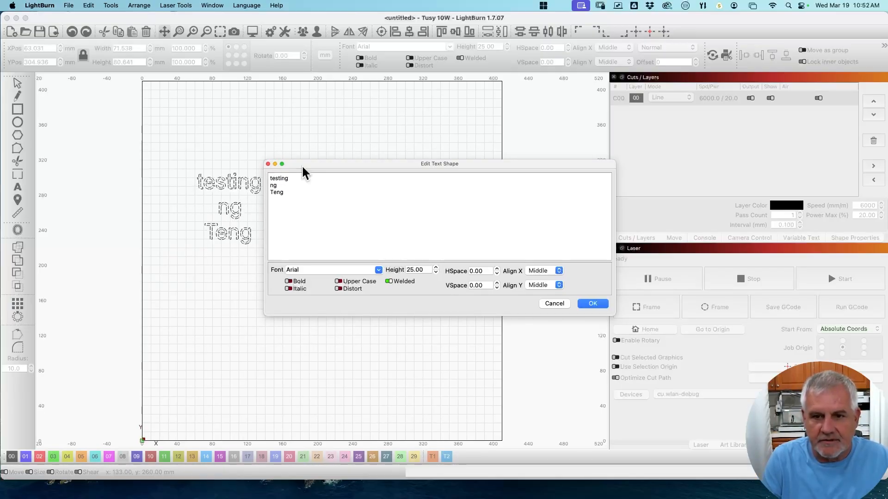
type("run")
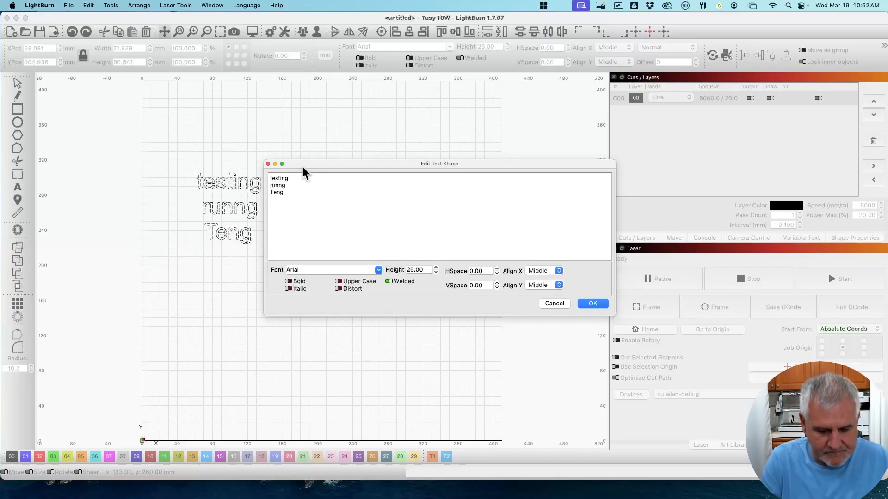
type("ni")
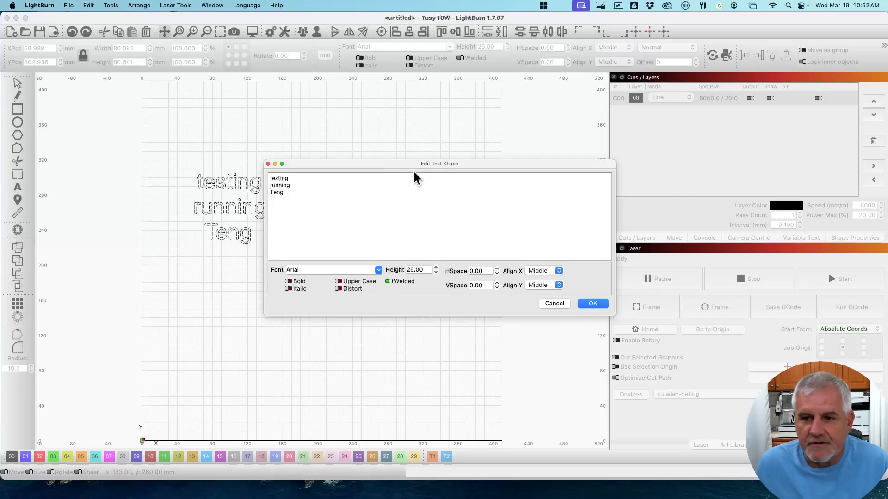
left_click_drag(409, 159, 480, 151)
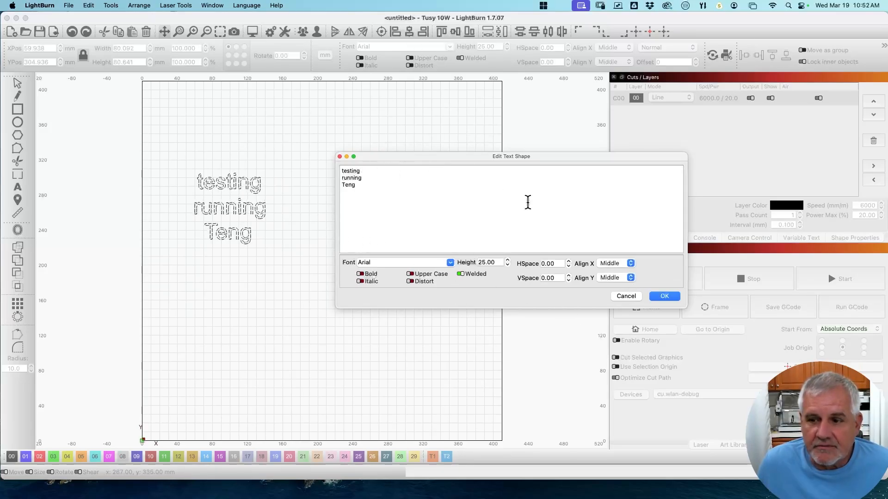
left_click(666, 298)
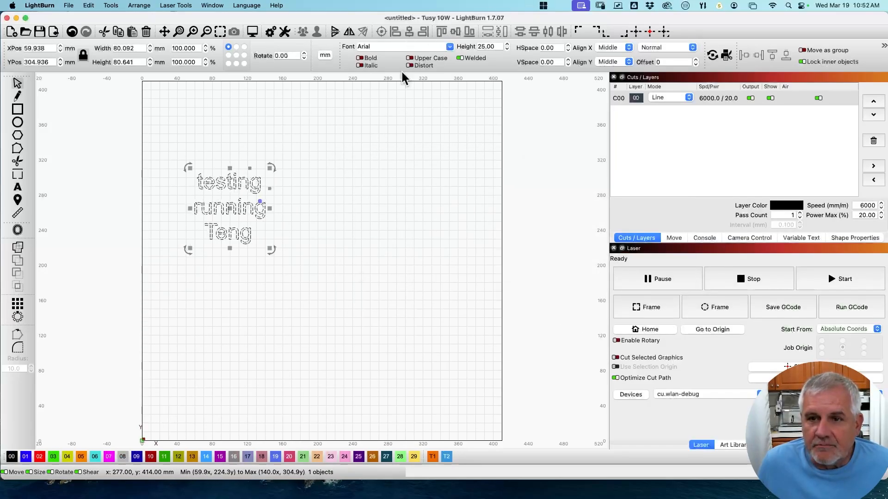
Move the text to about X 232 mm, Y 368 mm in the work area and change its font to Academy Engraved LET
left_click_drag(229, 208, 380, 156)
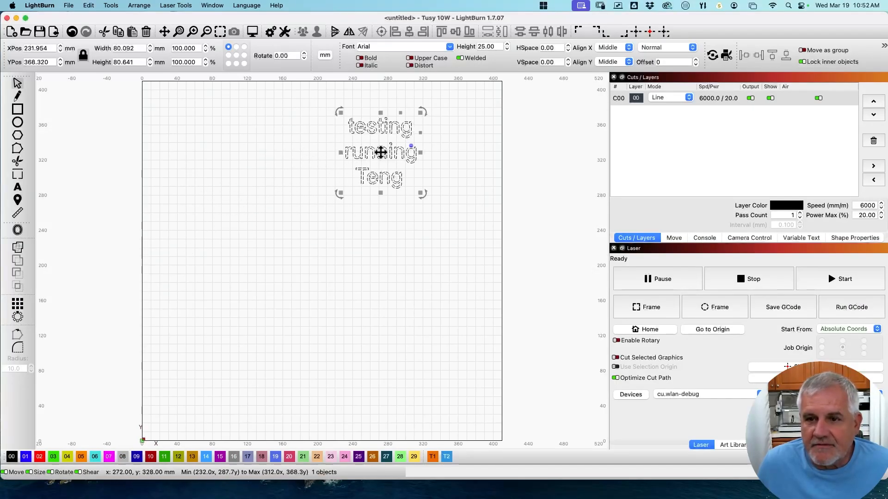
left_click(449, 47)
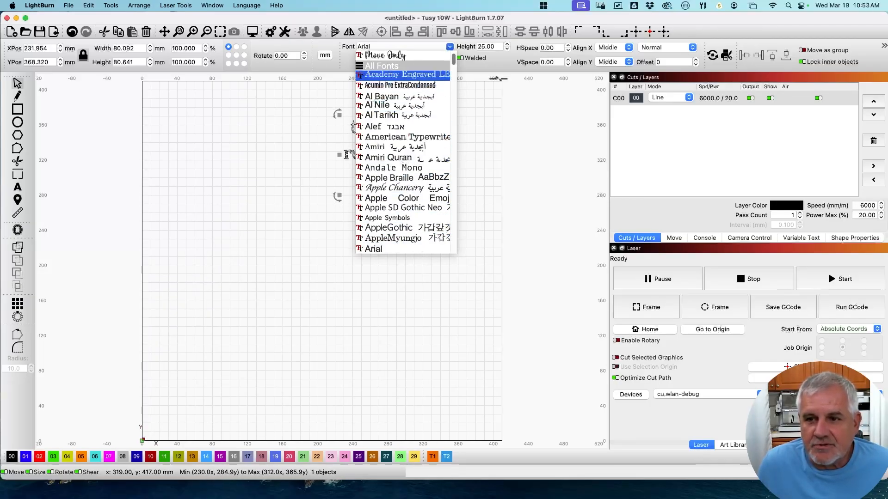
left_click(545, 127)
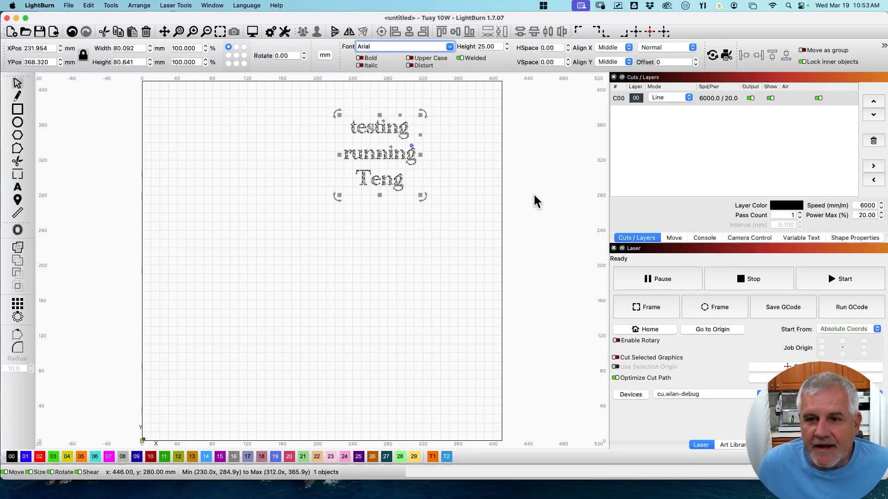
Reopen the text in the Edit Text Shape dialog, set its font to Arial and accept the change
double_click(380, 154)
left_click_drag(390, 164, 581, 176)
left_click(559, 283)
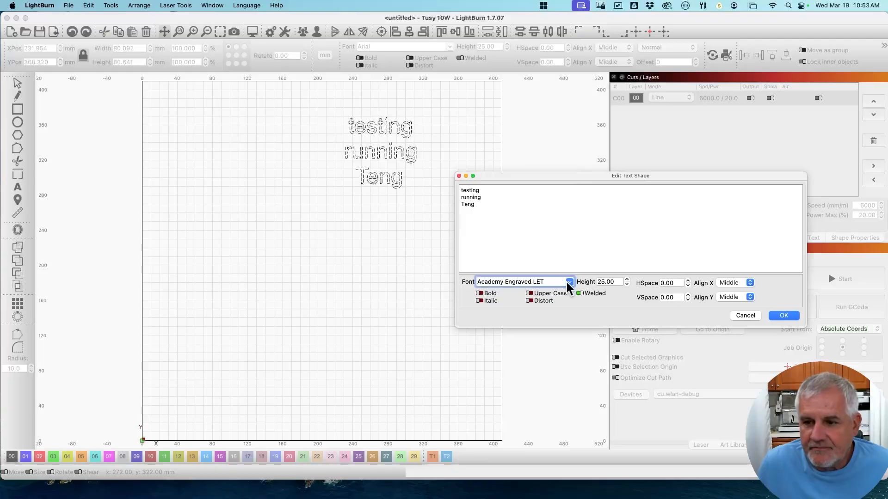
left_click(569, 282)
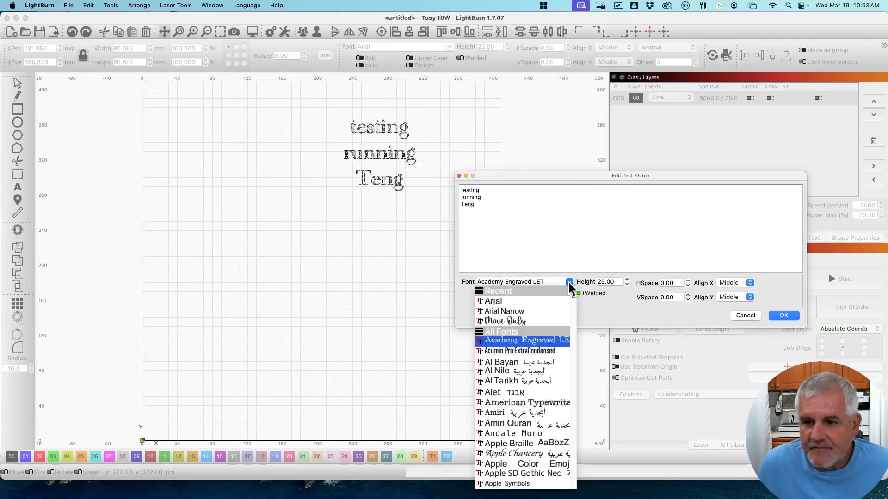
left_click(512, 302)
left_click_drag(508, 184, 484, 155)
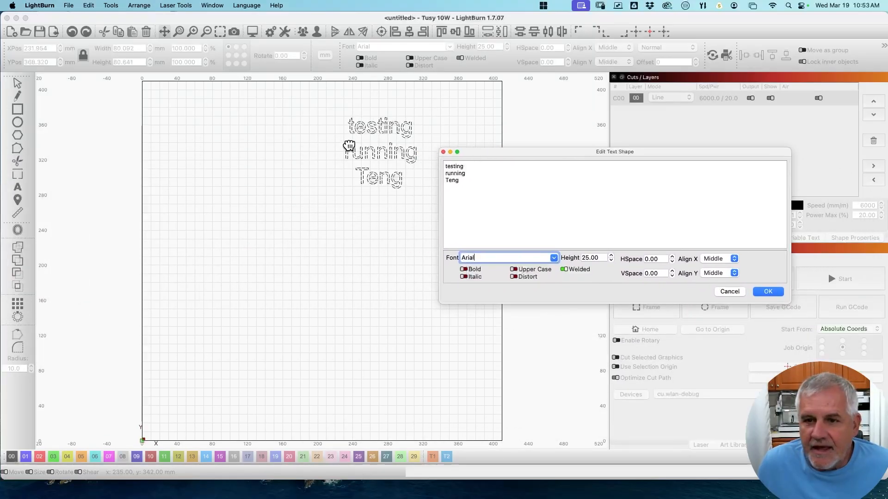
left_click(768, 291)
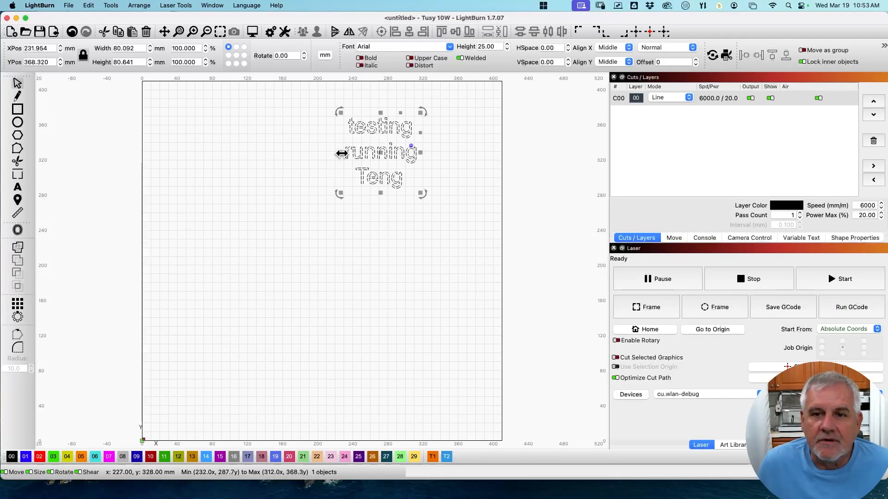
Set the grid contrast to High Contrast in the Units and Grids settings
left_click(270, 32)
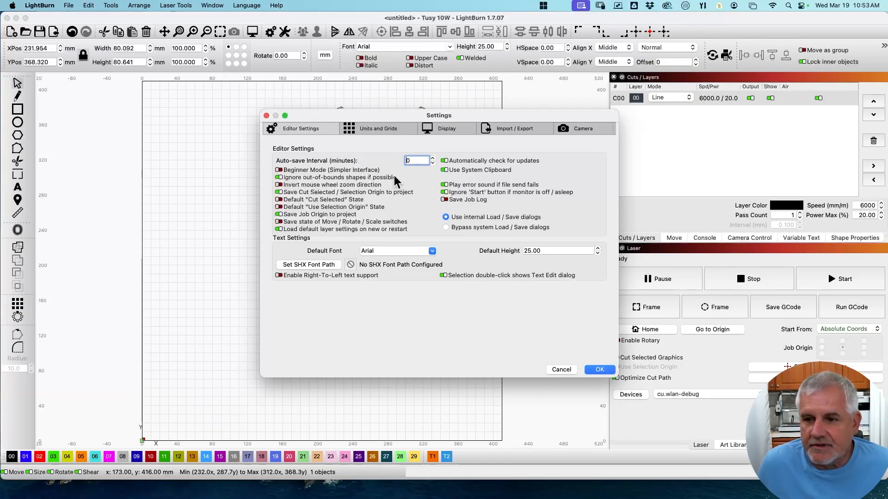
left_click(376, 129)
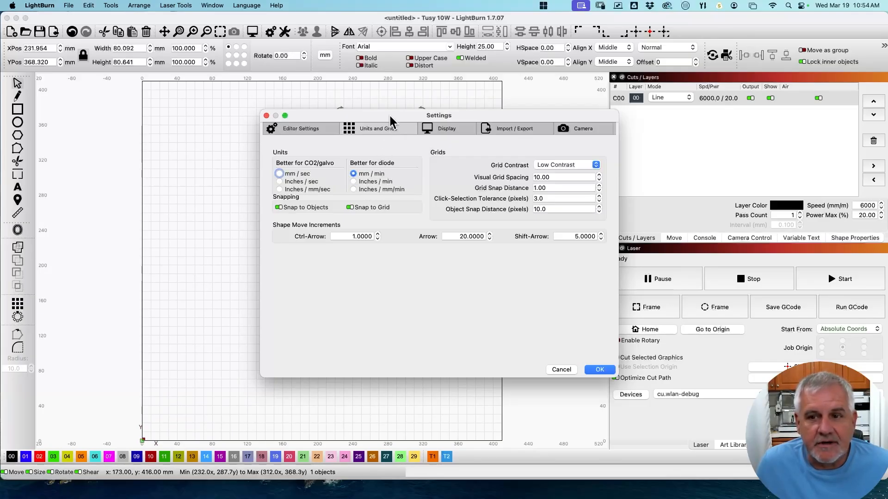
left_click_drag(389, 113, 338, 105)
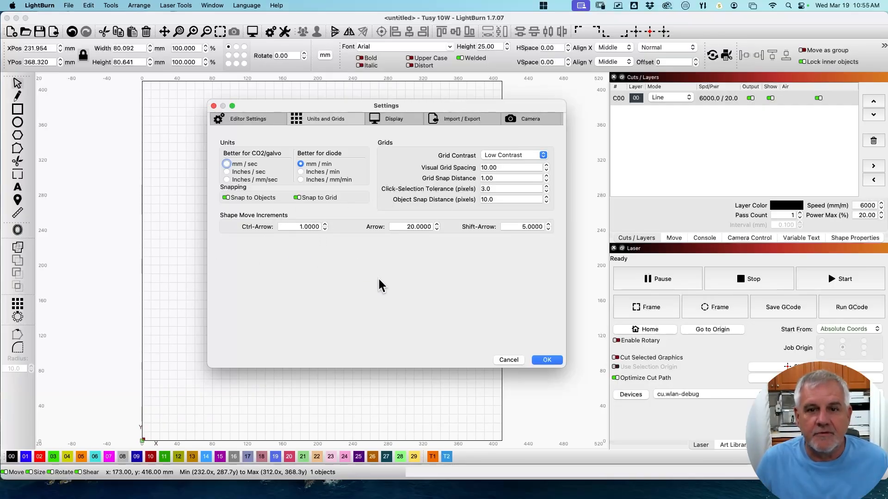
left_click(540, 155)
left_click(529, 172)
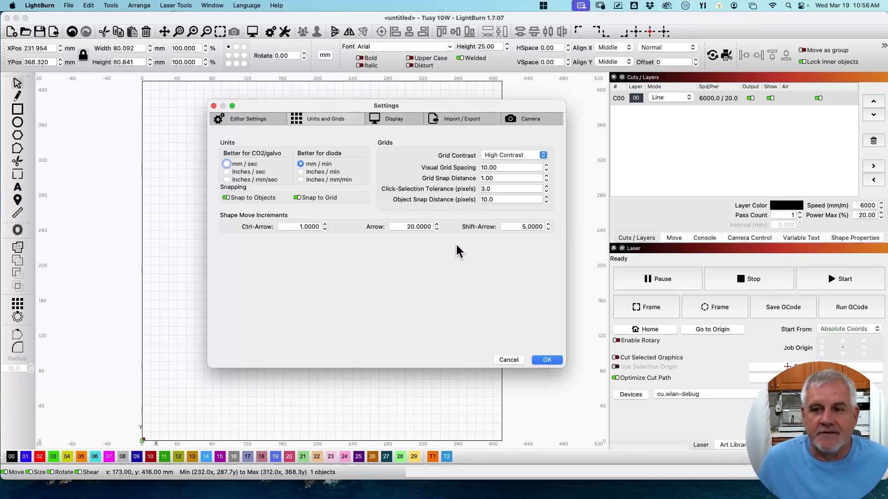
Turn off "Show Palette Button Labels" in the display settings and apply the settings
left_click(395, 119)
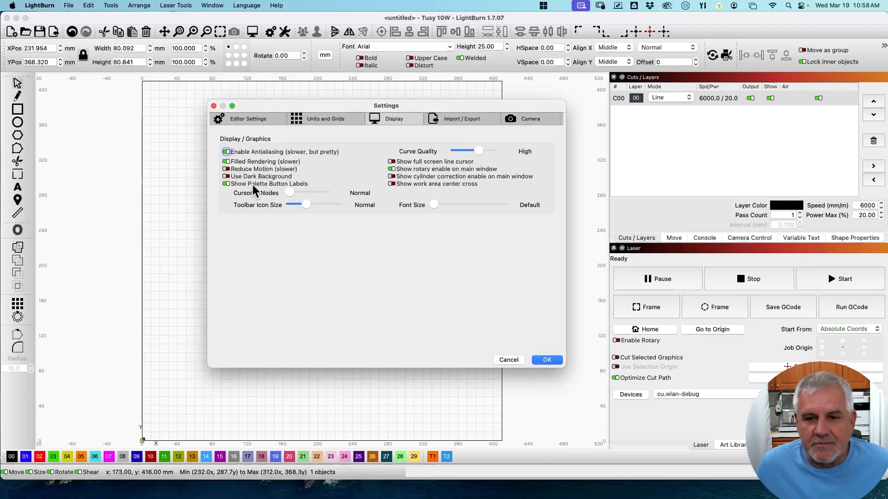
left_click(225, 184)
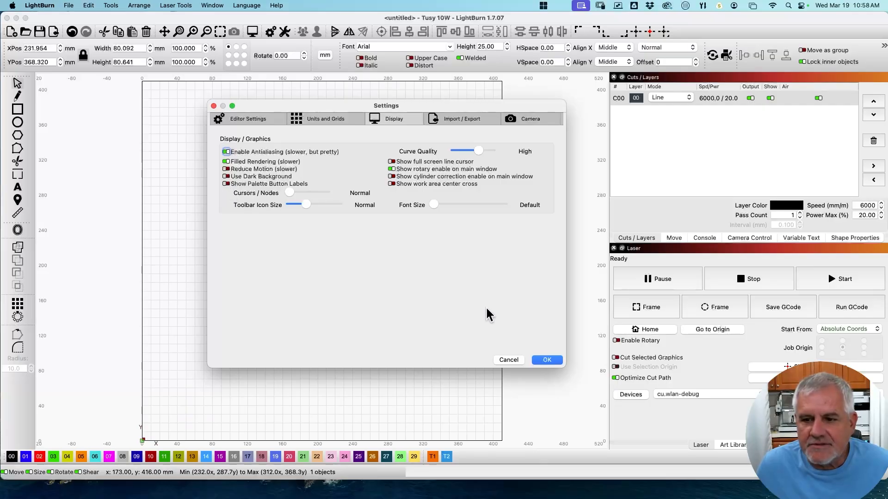
left_click(547, 359)
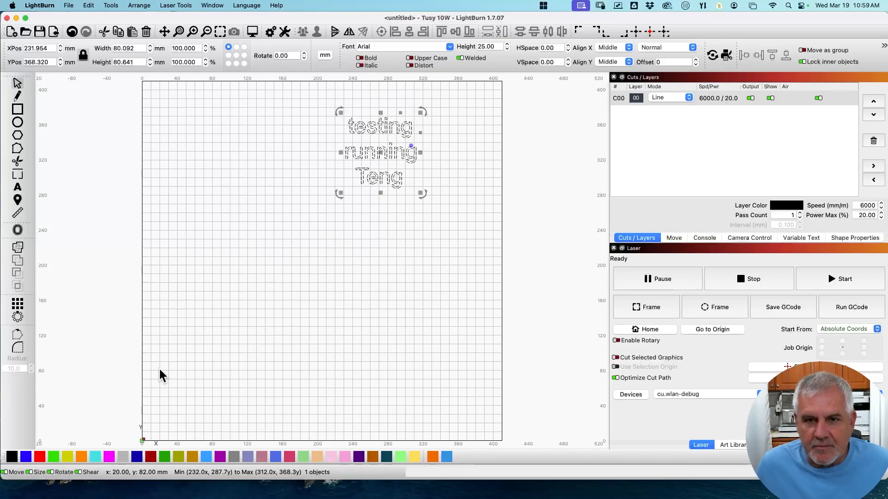
Re-enable "Show Palette Button Labels", turn on "Show full screen line cursor" in the display settings and apply them
left_click(271, 33)
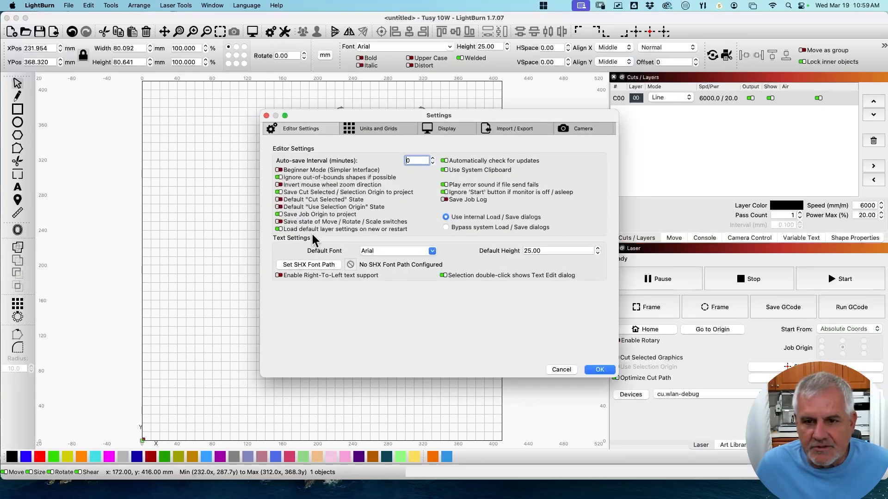
left_click(438, 125)
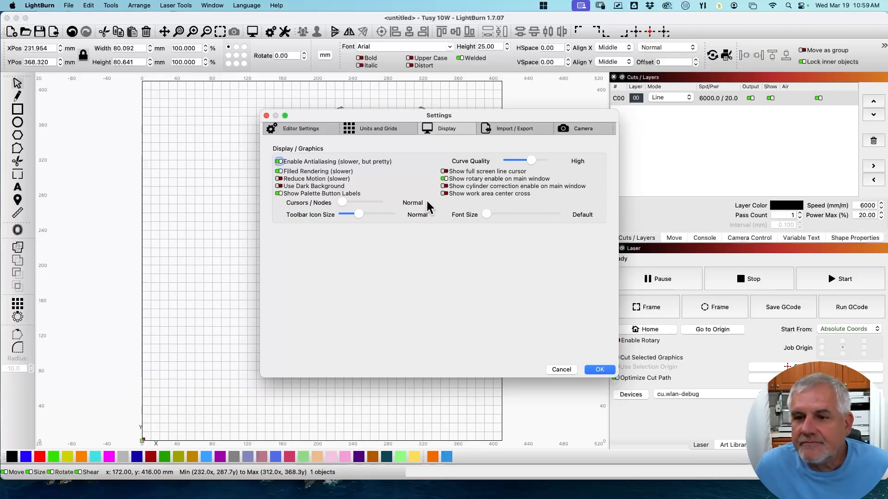
left_click(449, 171)
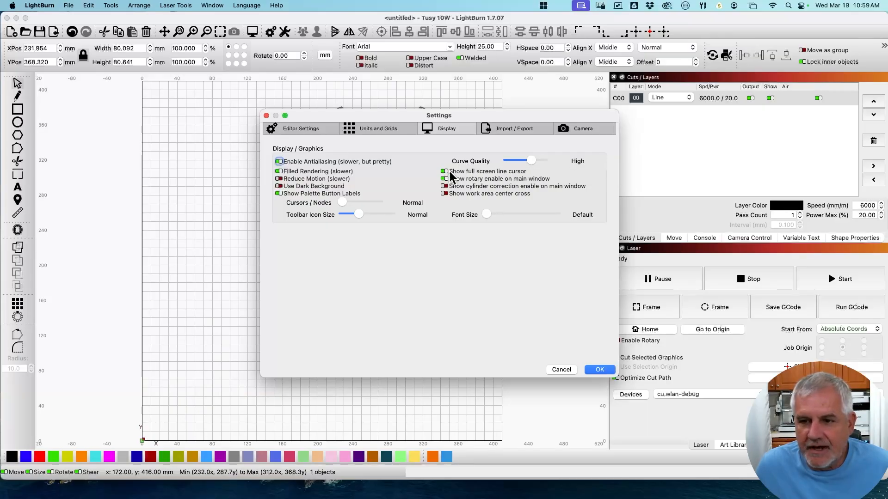
left_click(601, 370)
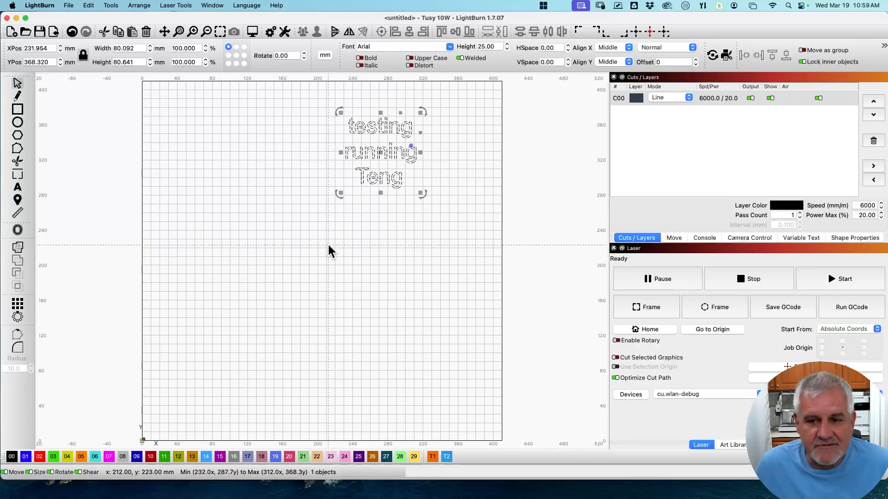
Turn off "Show full screen line cursor" in the display settings, keeping "Show rotary enable on main window" on
left_click(271, 32)
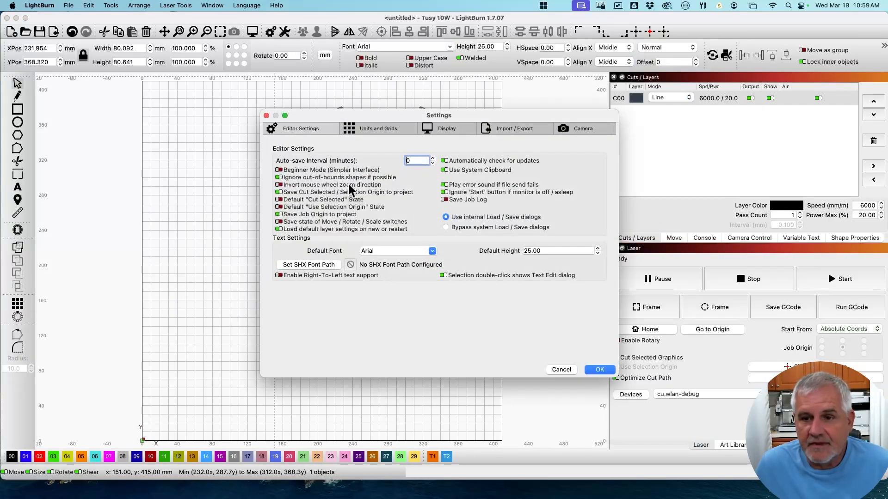
left_click(444, 127)
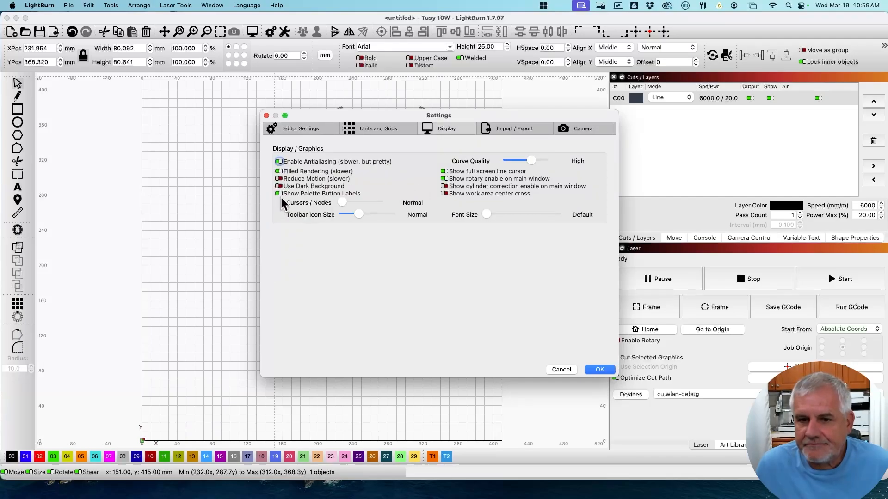
left_click(444, 179)
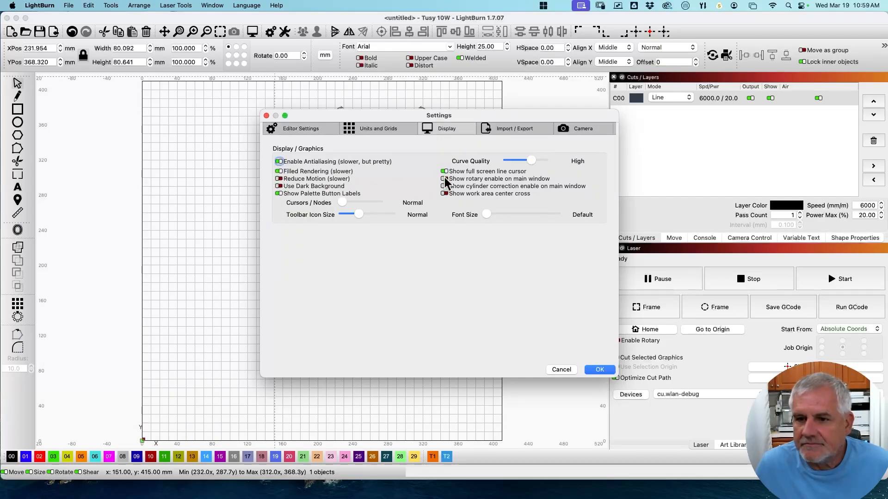
left_click(444, 178)
left_click(445, 172)
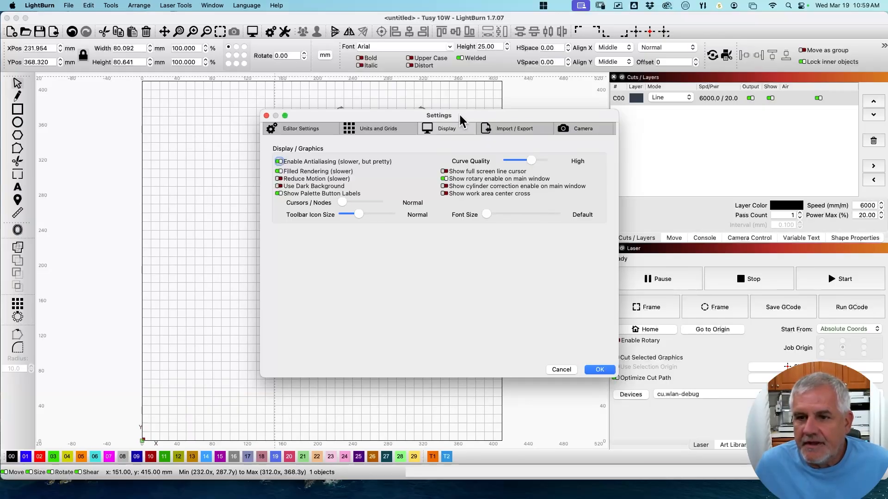
Turn on "Show work area center cross" and apply the display settings
left_click_drag(464, 115, 398, 112)
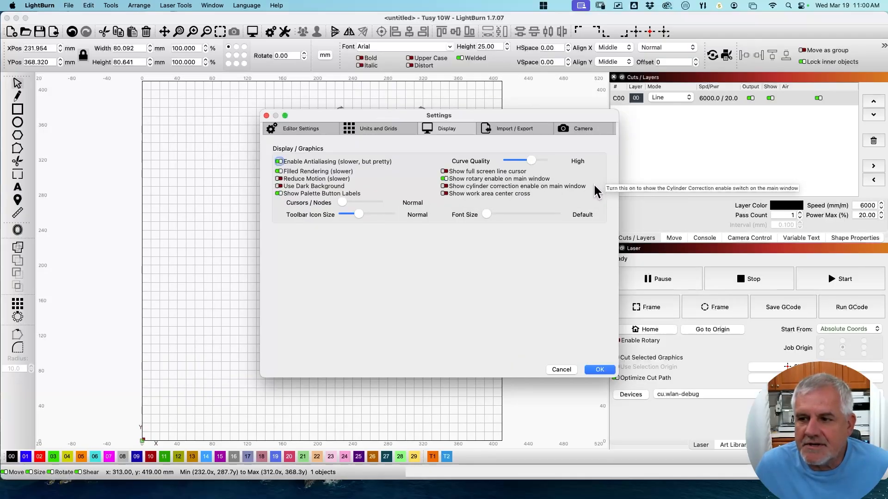
left_click(445, 193)
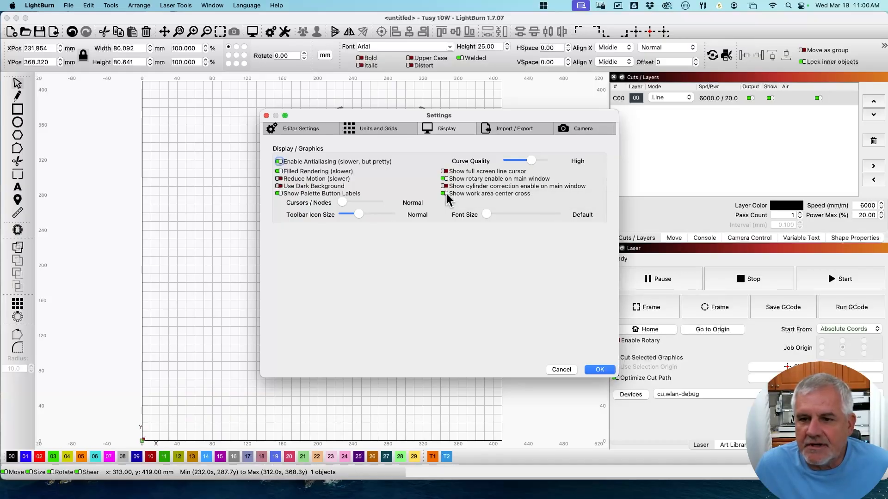
left_click(596, 370)
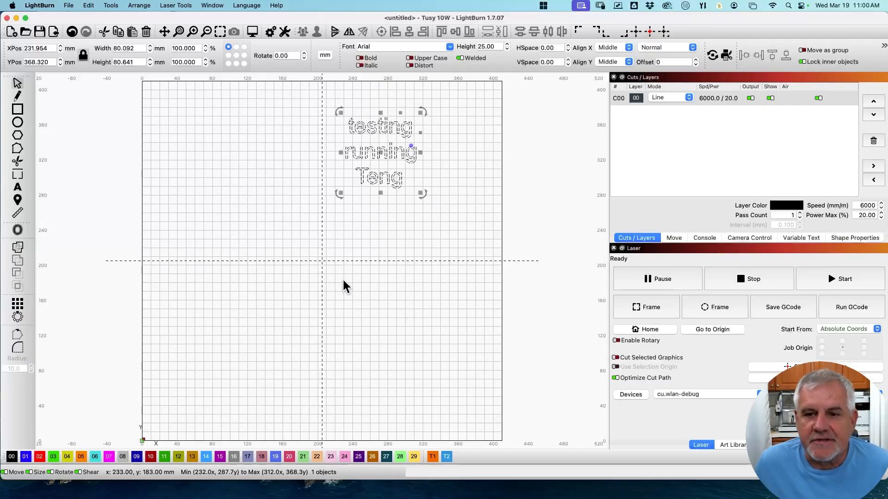
Reopen the display settings and turn off "Show work area center cross"
left_click(267, 32)
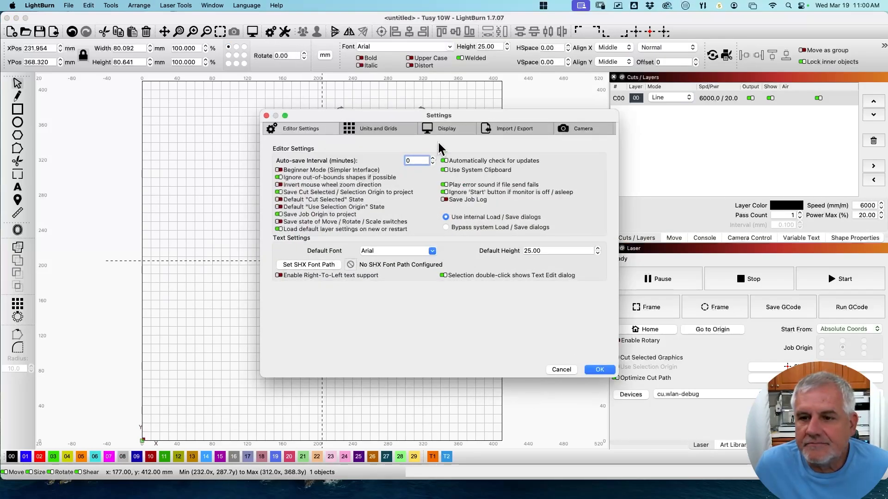
left_click(468, 124)
left_click(445, 193)
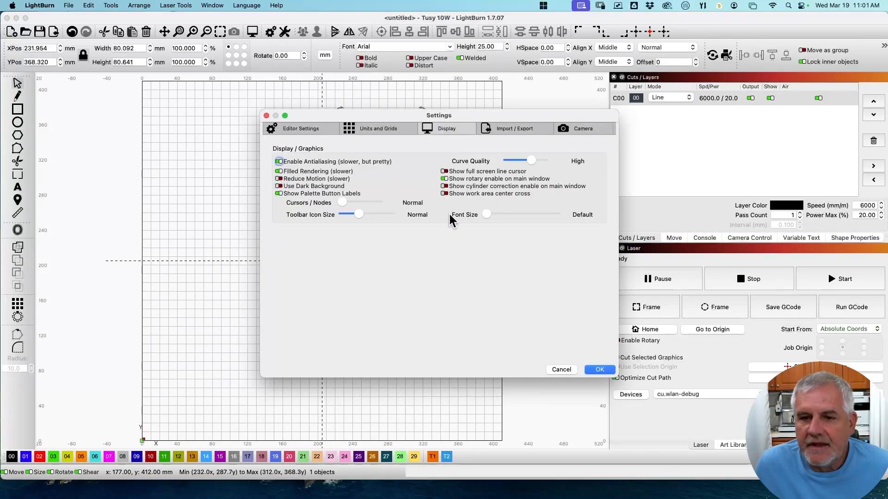
left_click_drag(447, 114, 438, 121)
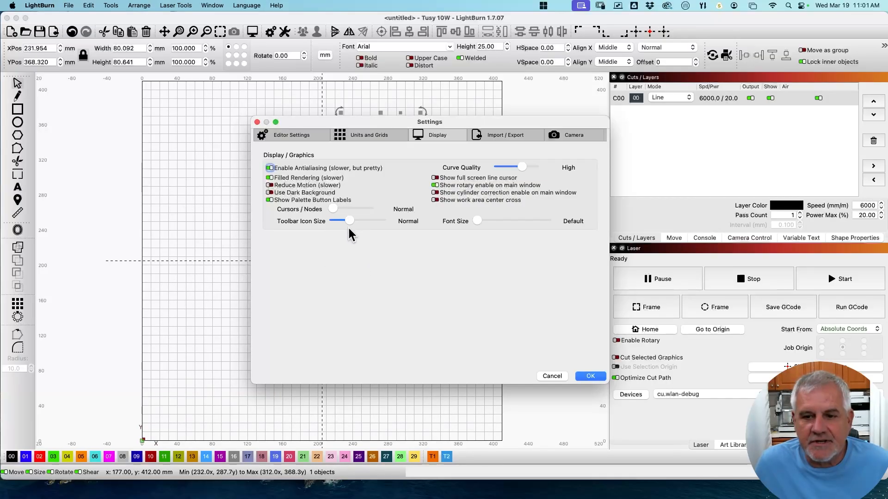
Try out the toolbar icon and font sizes, apply them at Normal and Default, and try to narrow the side panels
mouse_move(351, 221)
left_mouse_down()
mouse_move(376, 219)
mouse_move(338, 220)
mouse_move(348, 220)
left_mouse_up()
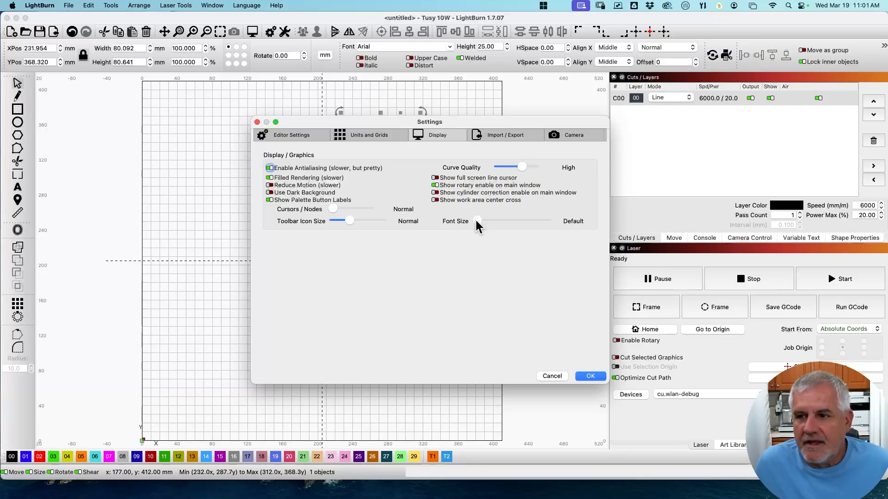
mouse_move(476, 222)
left_mouse_down()
mouse_move(555, 222)
mouse_move(460, 222)
left_mouse_up()
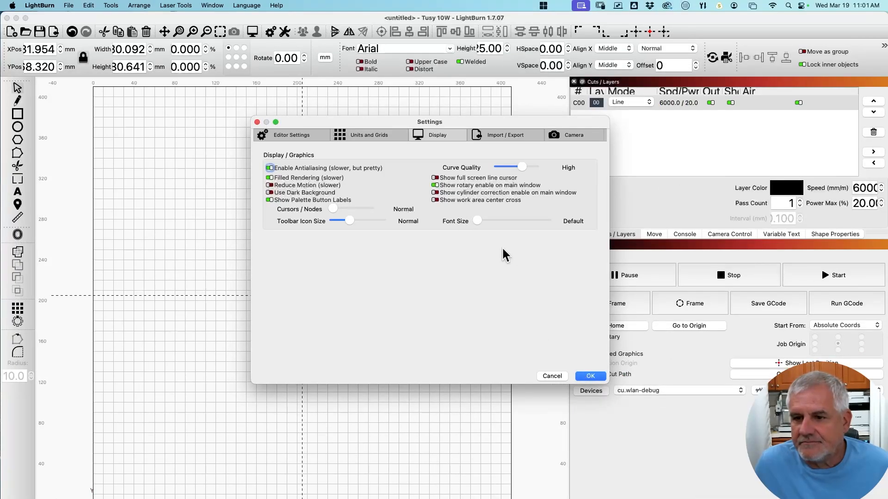
left_click(432, 185)
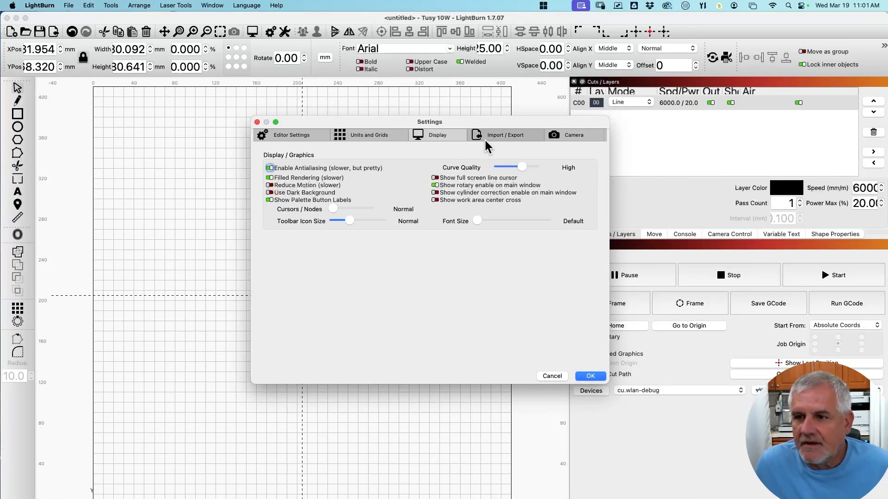
left_click(582, 378)
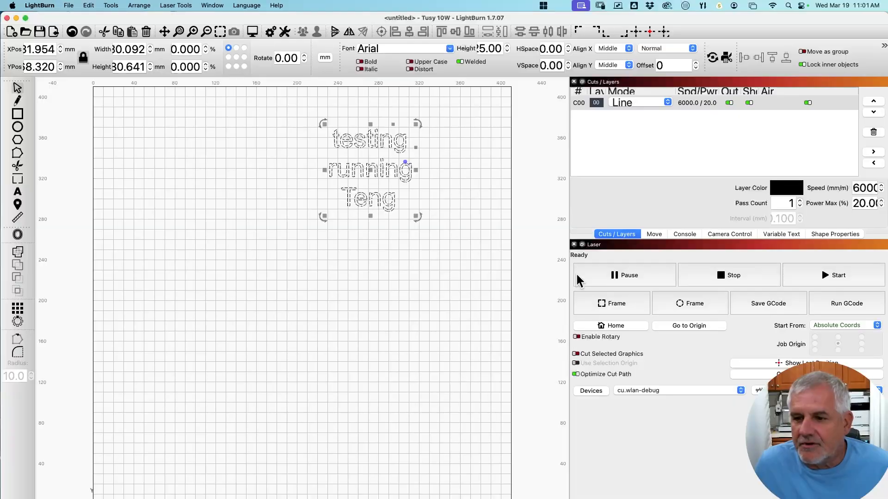
left_click_drag(569, 274, 629, 268)
left_click(540, 152)
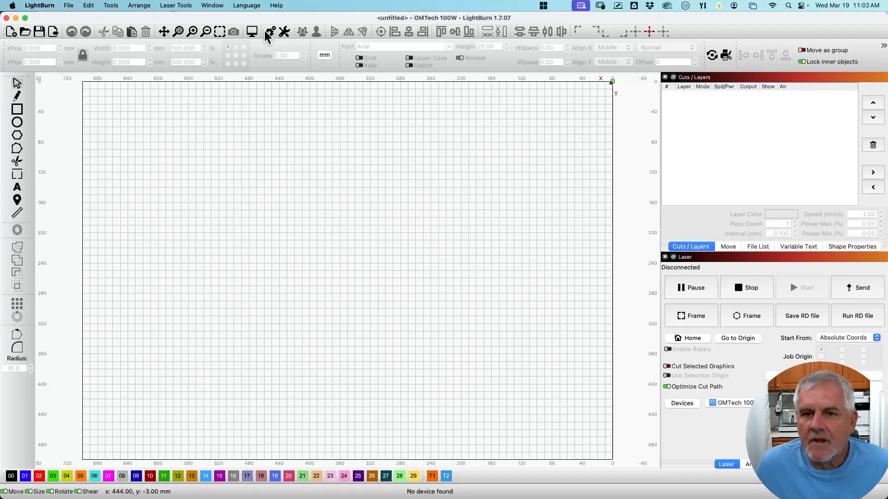
Reopen the program settings and review the display, import/export and camera options
left_click(270, 32)
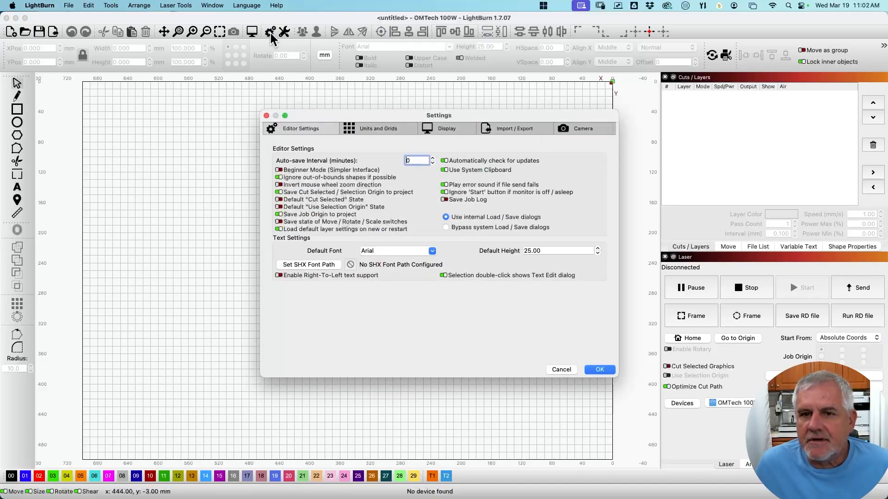
left_click(457, 126)
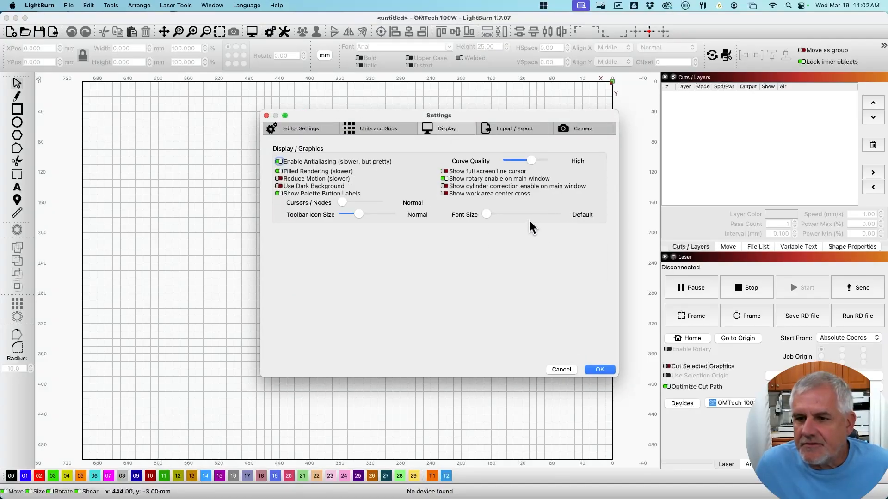
left_click(507, 128)
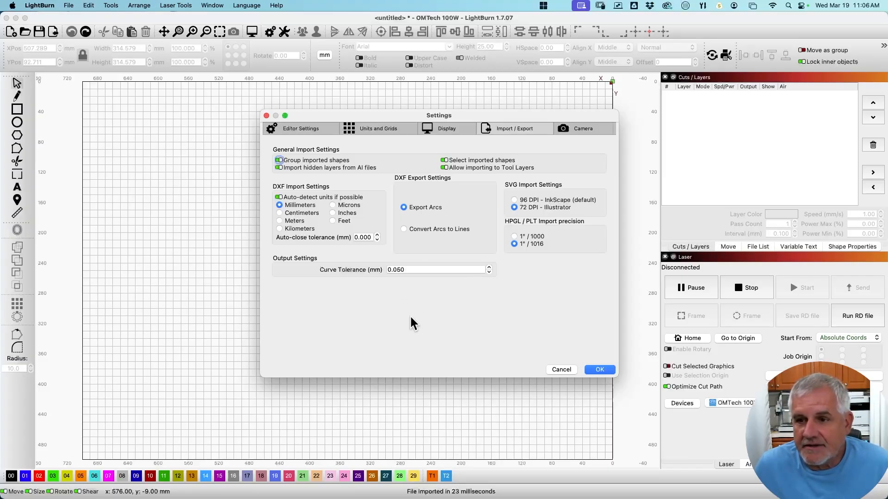
left_click(583, 129)
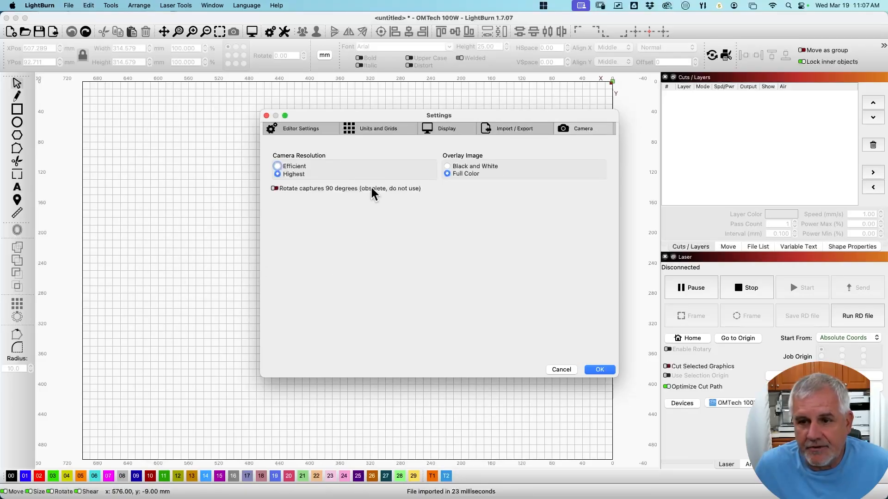